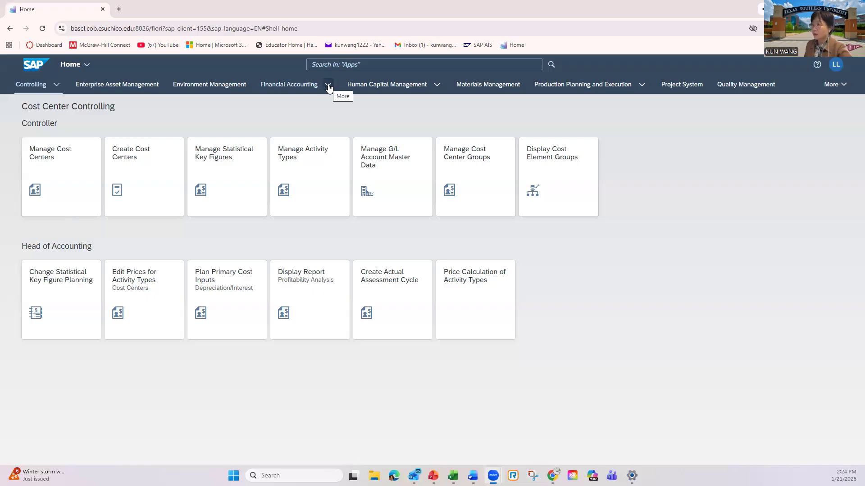
Open Post General Journal Entries from the Accounts Payable page of Financial Accounting and sign in with the prefilled credentials.
{"action": "left_click", "coordinate": [328, 88]}
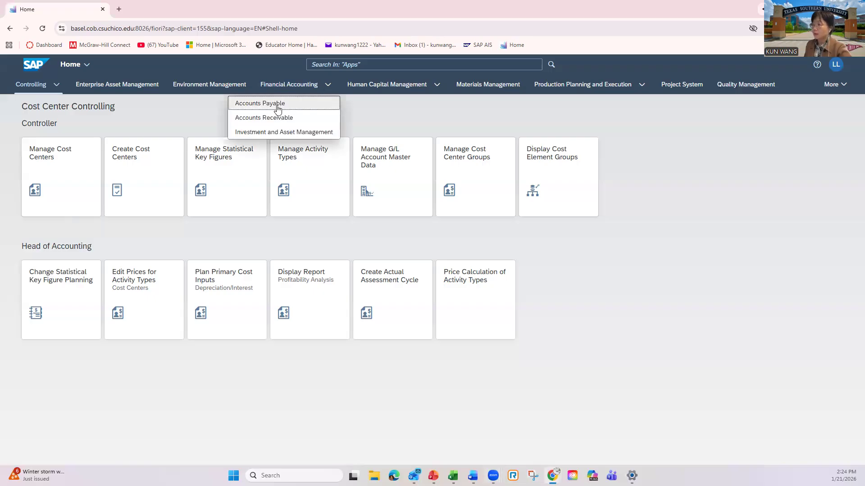
{"action": "left_click", "coordinate": [277, 104]}
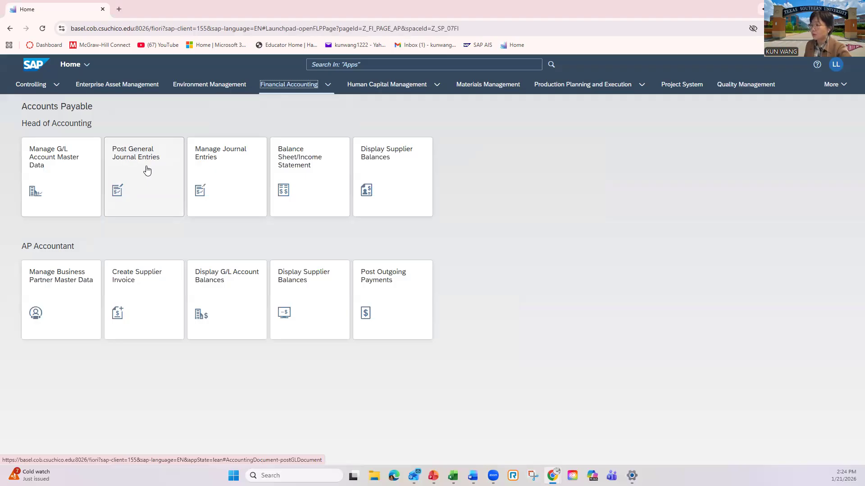
{"action": "left_click", "coordinate": [147, 170]}
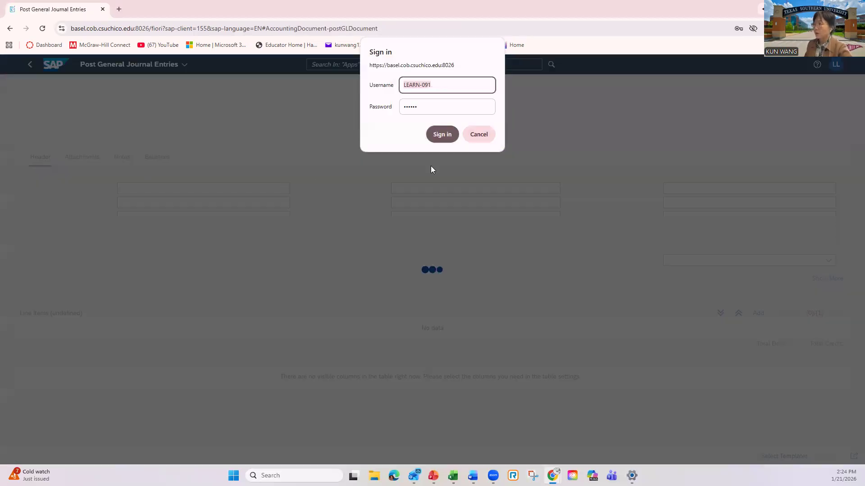
{"action": "left_click", "coordinate": [441, 134]}
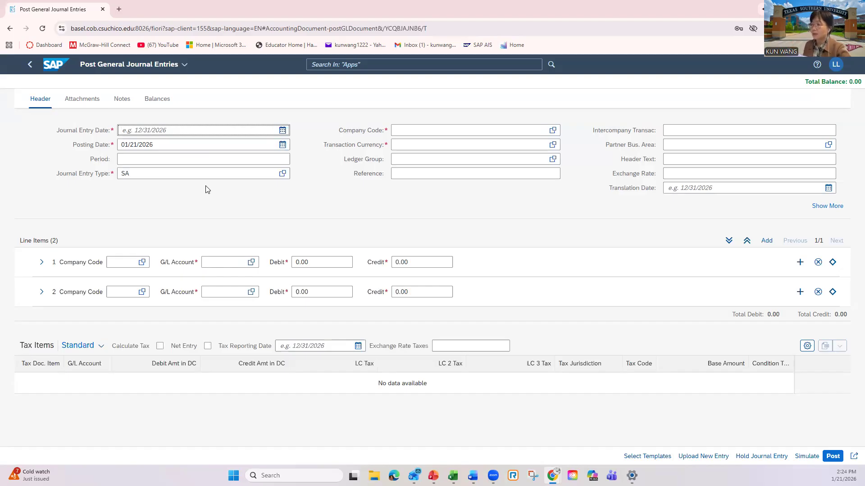
Set the journal entry date to 01/21/2026.
{"action": "left_click", "coordinate": [283, 130]}
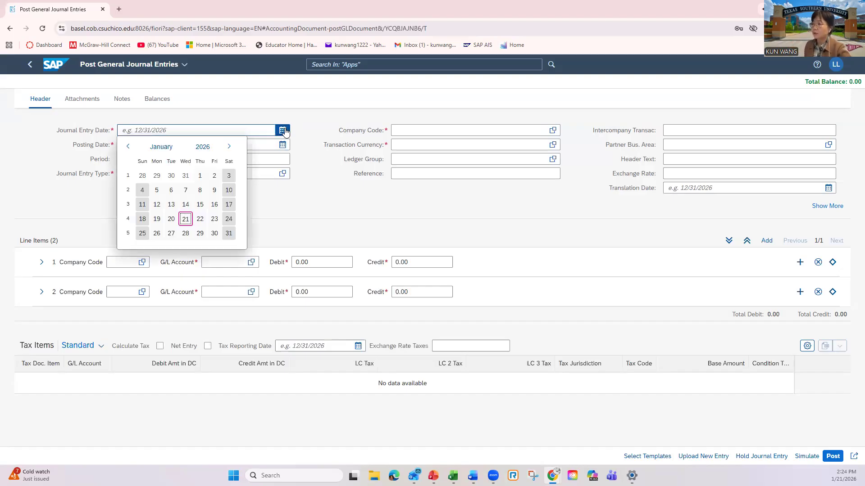
{"action": "left_click", "coordinate": [188, 221]}
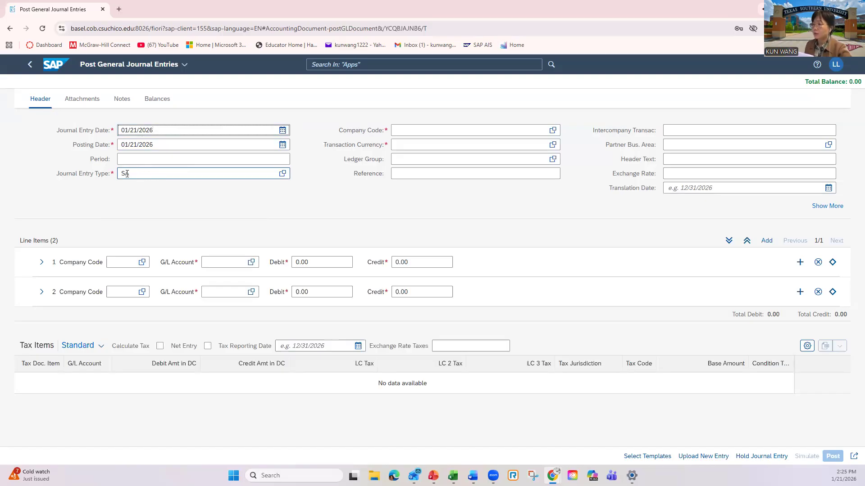
Look through the available journal entry types and close the list without choosing another type.
{"action": "left_click", "coordinate": [282, 174]}
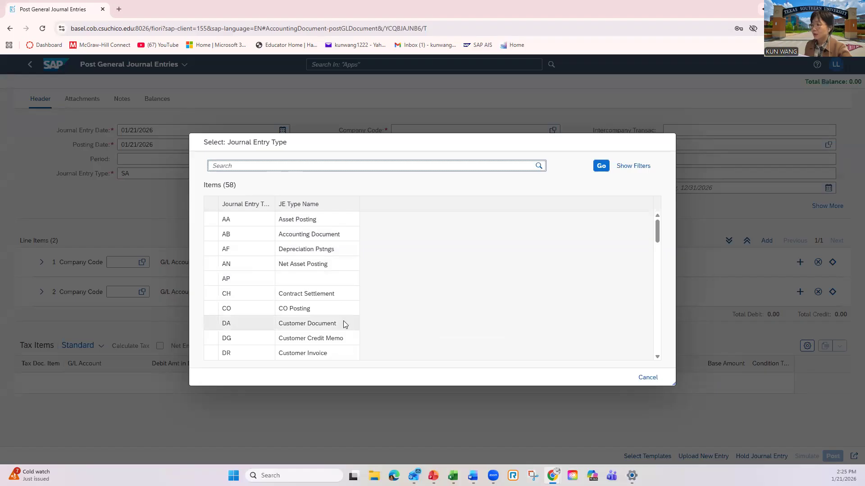
{"action": "scroll", "coordinate": [315, 292], "scroll_direction": "down", "scroll_amount": 12}
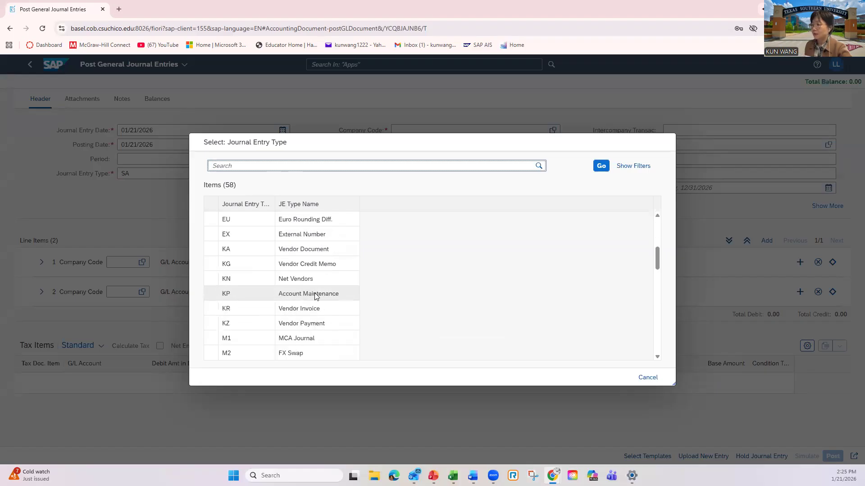
{"action": "scroll", "coordinate": [315, 294], "scroll_direction": "down", "scroll_amount": 3}
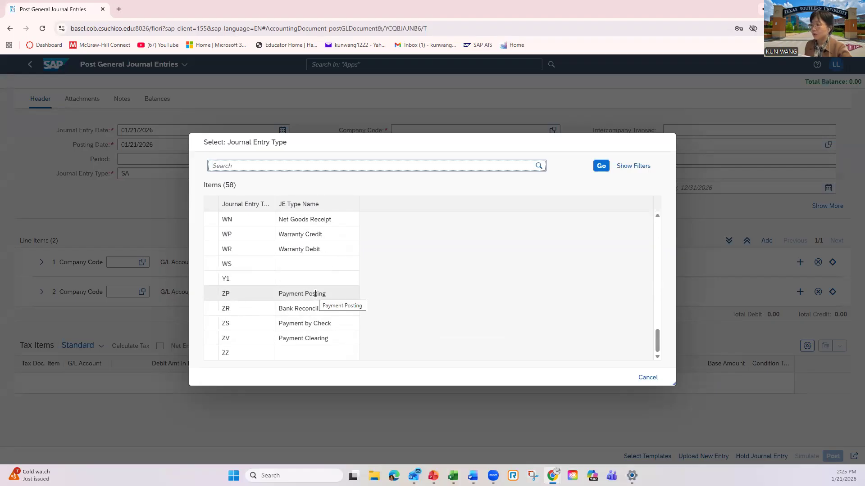
{"action": "scroll", "coordinate": [315, 294], "scroll_direction": "up", "scroll_amount": 3}
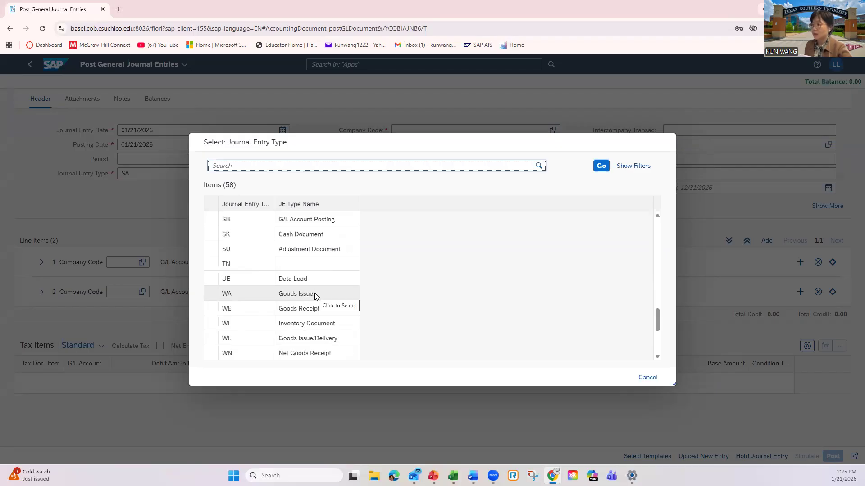
{"action": "scroll", "coordinate": [315, 294], "scroll_direction": "up", "scroll_amount": 3}
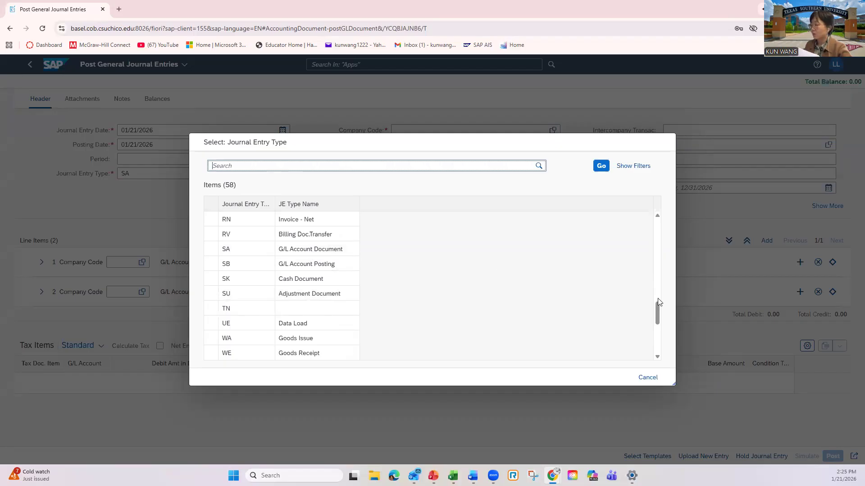
{"action": "left_click", "coordinate": [602, 166]}
{"action": "scroll", "coordinate": [288, 336], "scroll_direction": "down", "scroll_amount": 5}
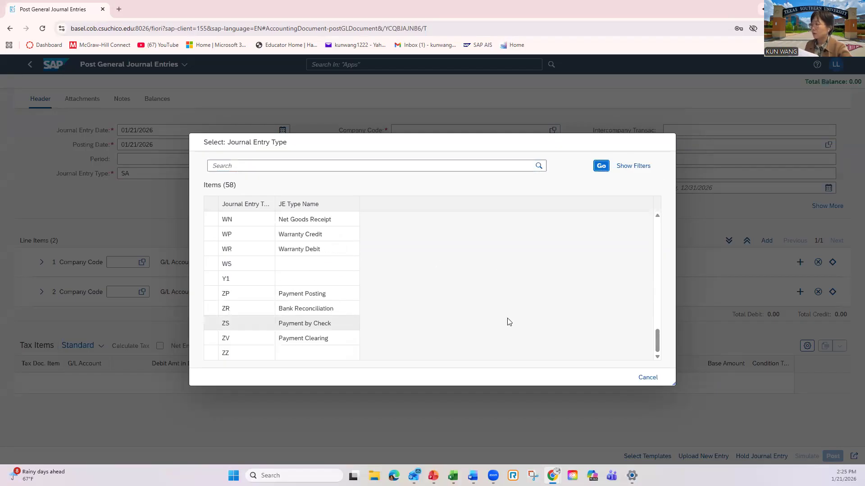
{"action": "left_click", "coordinate": [648, 377]}
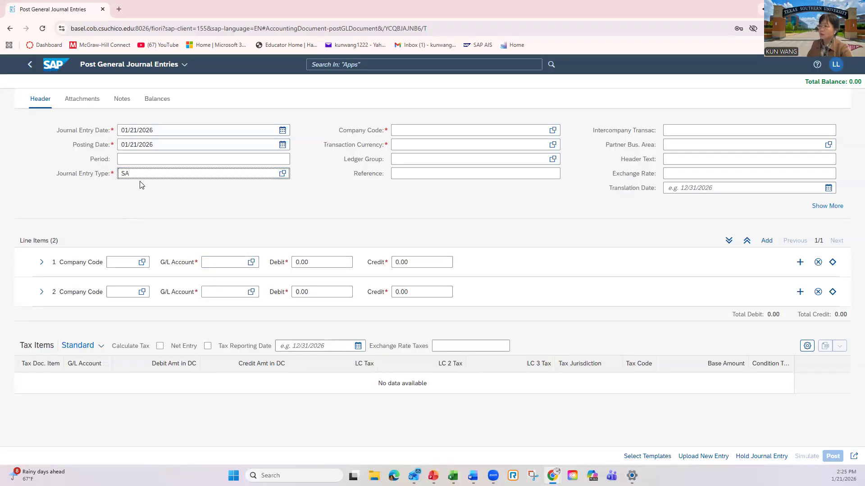
Set the company code to US00 and the transaction currency to USD in the journal entry header.
{"action": "left_click", "coordinate": [422, 129]}
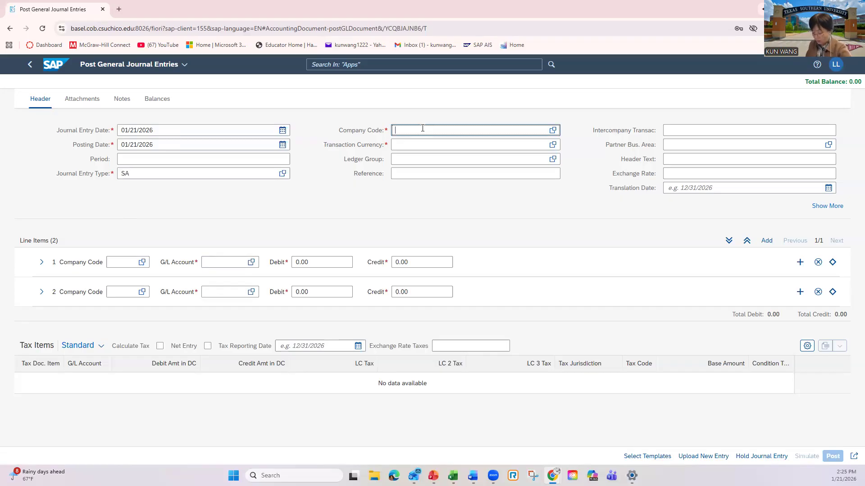
{"action": "type", "text": "us"}
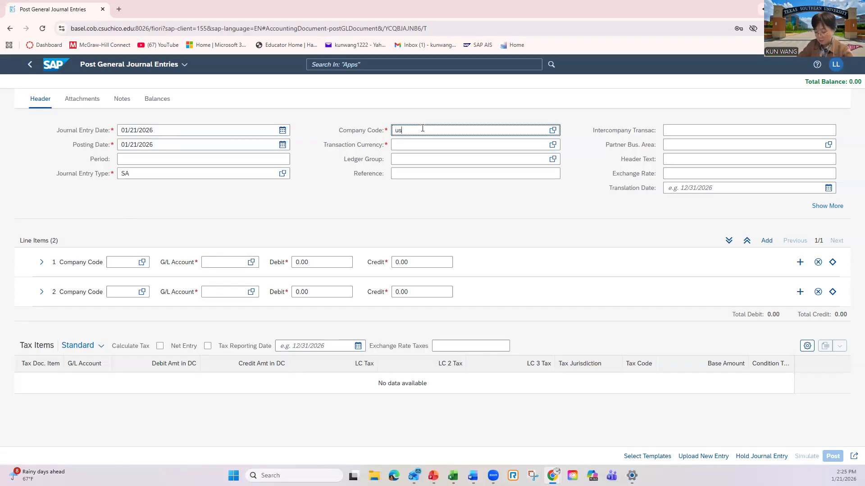
{"action": "type", "text": "0"}
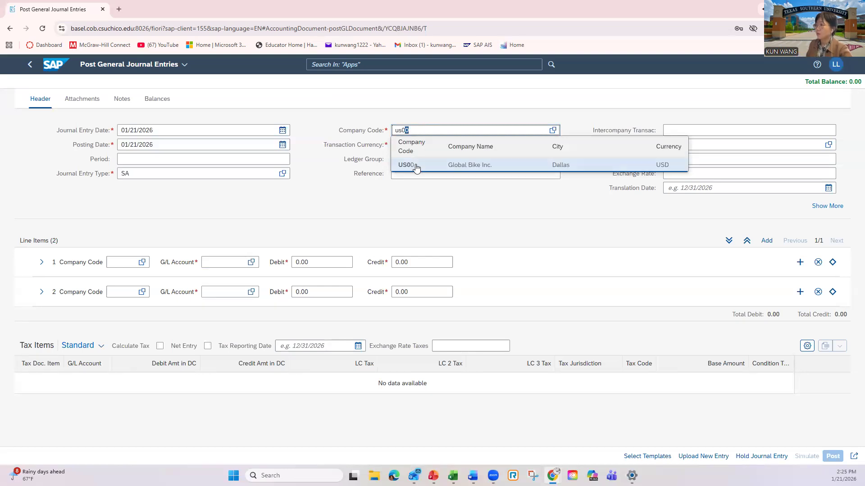
{"action": "left_click", "coordinate": [416, 165]}
{"action": "left_click", "coordinate": [414, 144]}
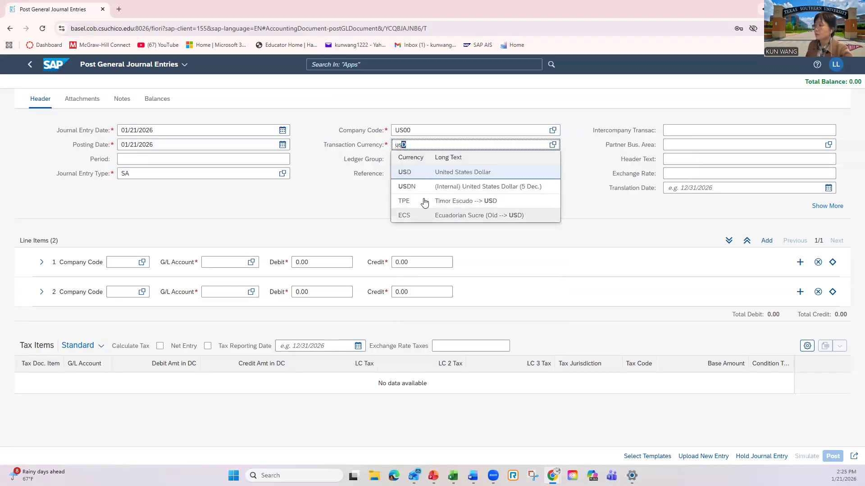
{"action": "left_click", "coordinate": [420, 175]}
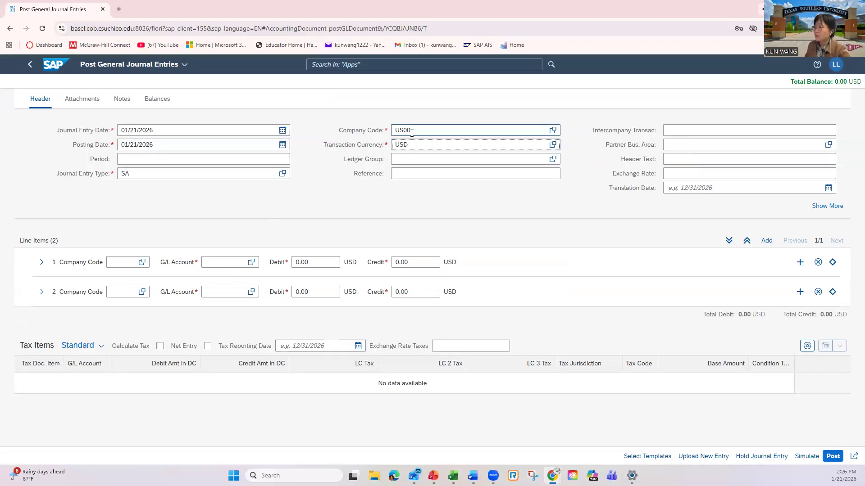
Fill in line item 1 with G/L account 1800915 (bank 091) and a debit of 5000 USD.
{"action": "left_click", "coordinate": [221, 262]}
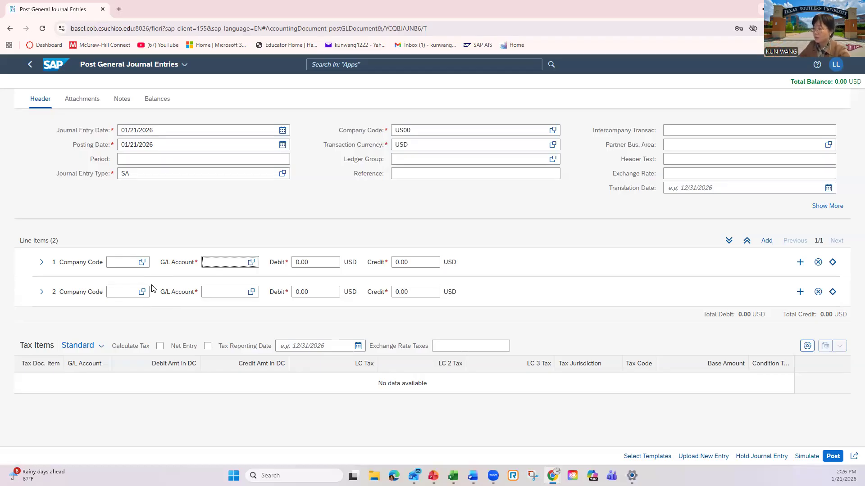
{"action": "type", "text": "80"}
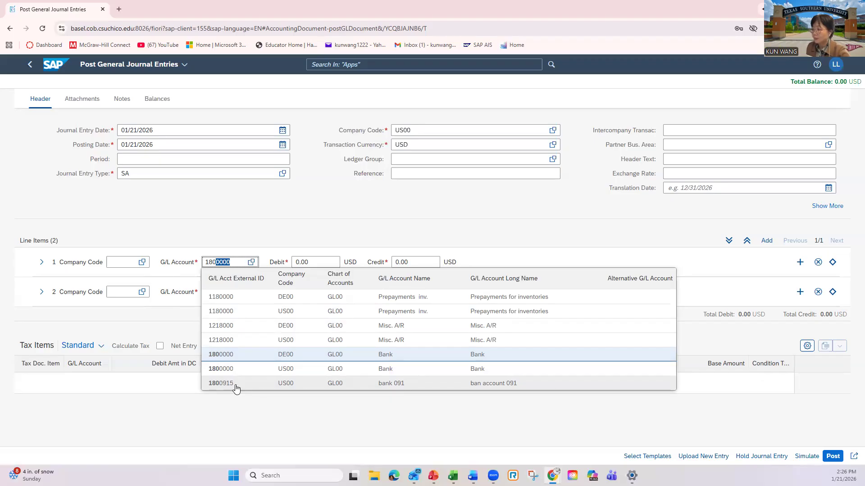
{"action": "left_click", "coordinate": [236, 388]}
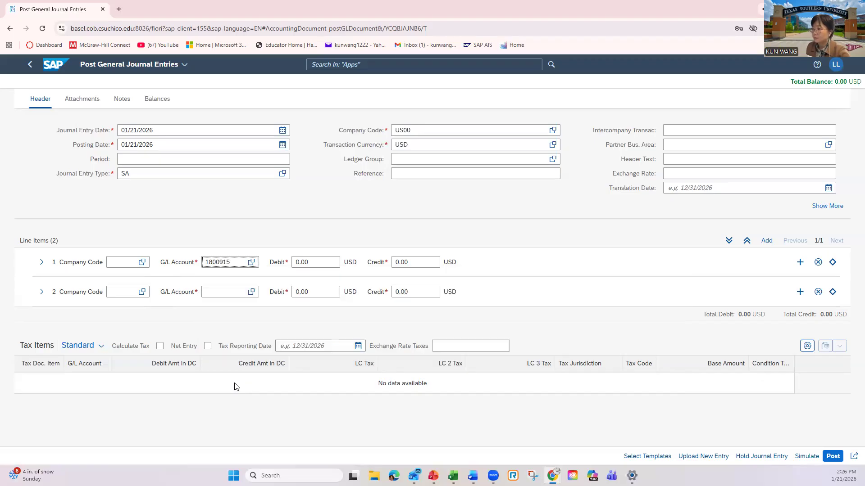
{"action": "left_click", "coordinate": [310, 262]}
{"action": "type", "text": "5000"}
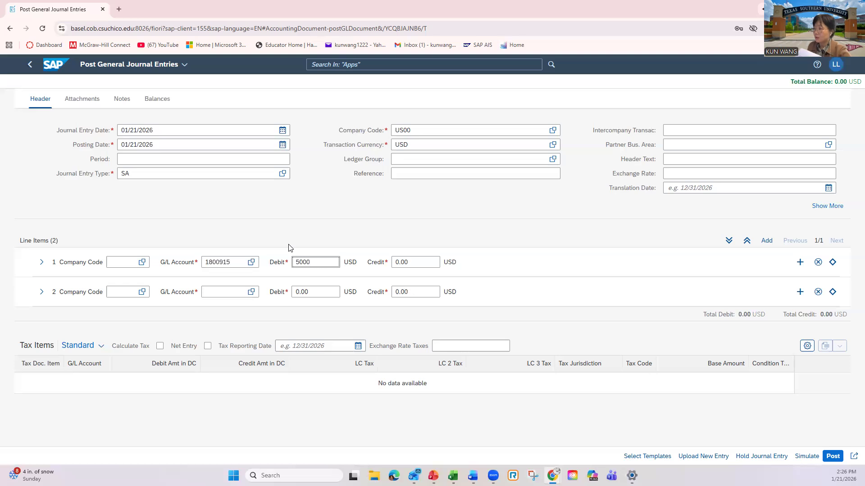
Fill in line item 2 with US00 G/L account 1800000 (Bank) and a credit of 5000 USD.
{"action": "left_click", "coordinate": [213, 294]}
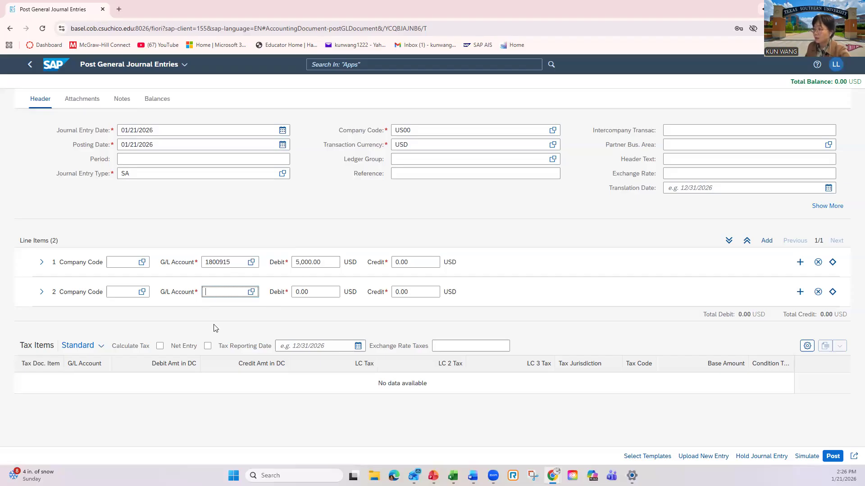
{"action": "type", "text": "1800000"}
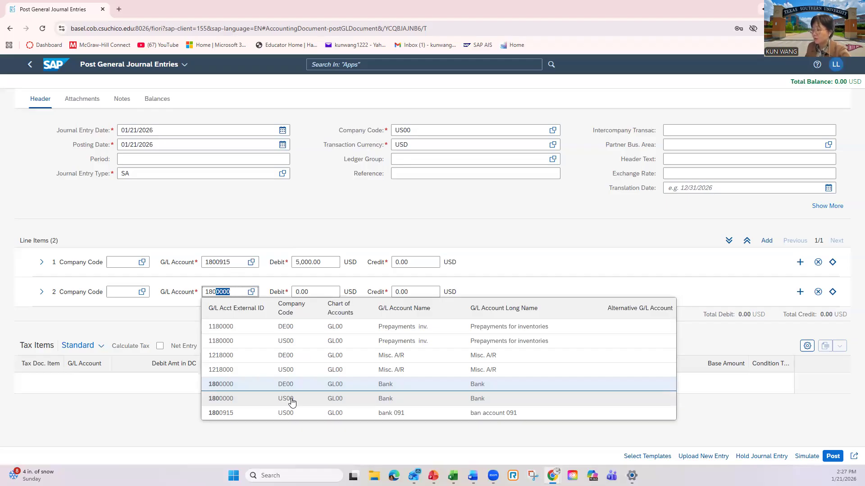
{"action": "left_click", "coordinate": [292, 401]}
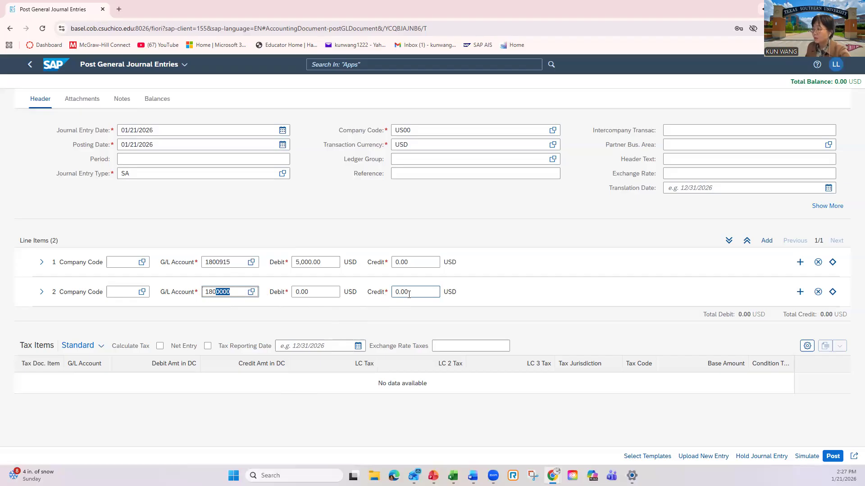
{"action": "left_click_drag", "start_coordinate": [410, 294], "coordinate": [380, 291]}
{"action": "type", "text": "5000"}
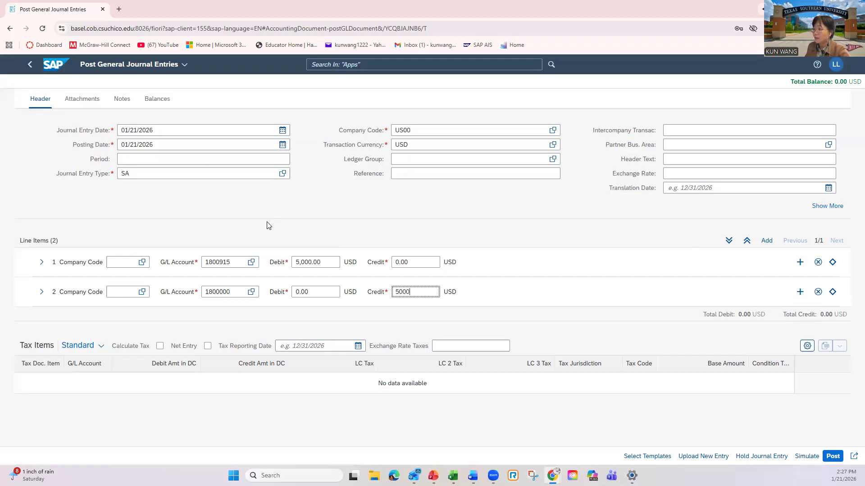
Simulate the journal entry and post it from the simulated entry view.
{"action": "left_click", "coordinate": [812, 458]}
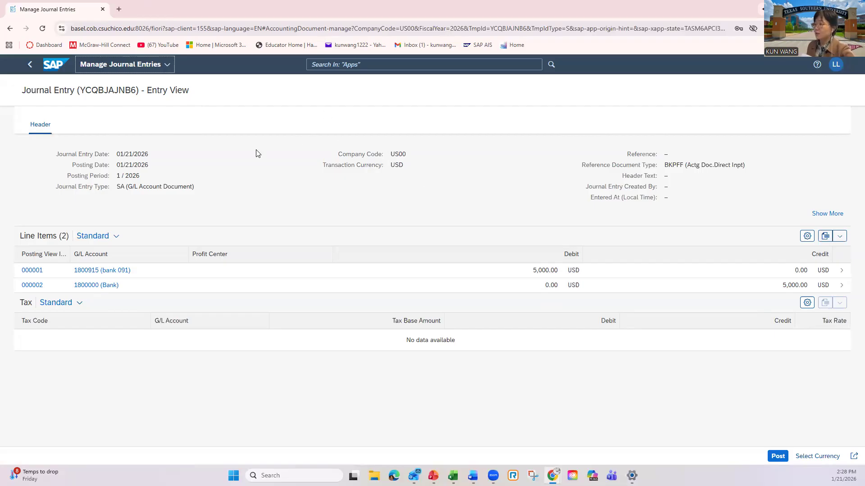
{"action": "left_click", "coordinate": [778, 457]}
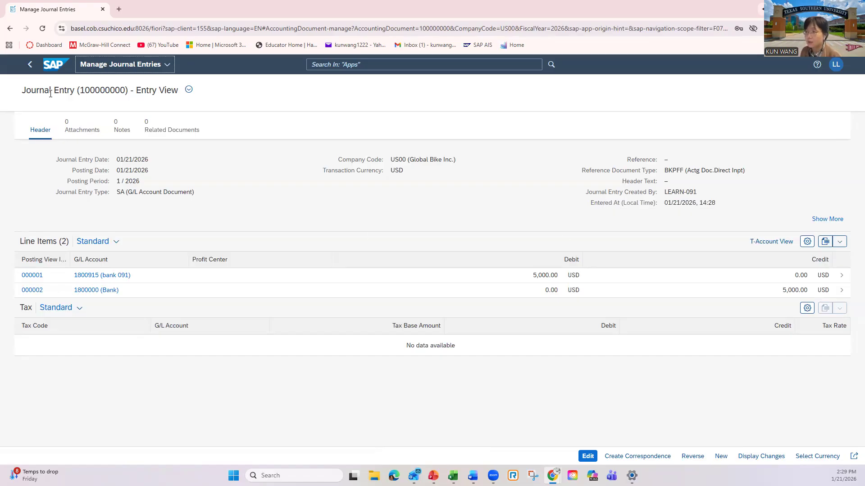
Return to the Accounts Payable page and open the details of the posted entry in Manage Journal Entries.
{"action": "left_click", "coordinate": [28, 71]}
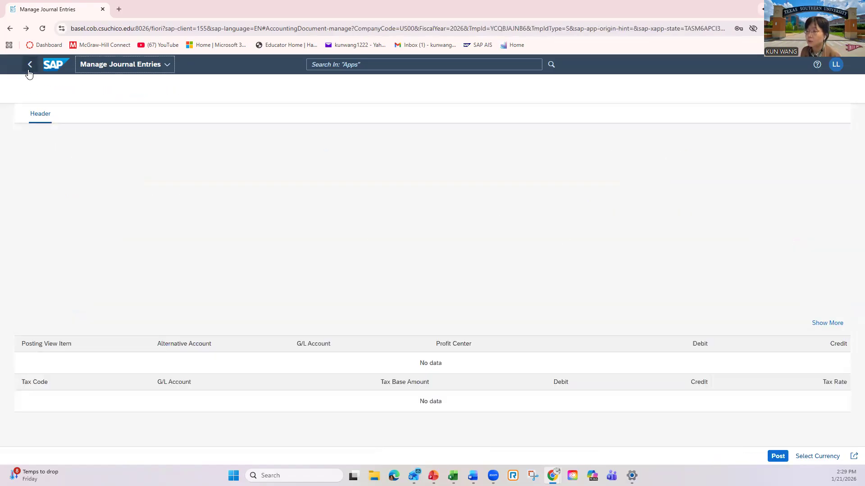
{"action": "left_click", "coordinate": [28, 71]}
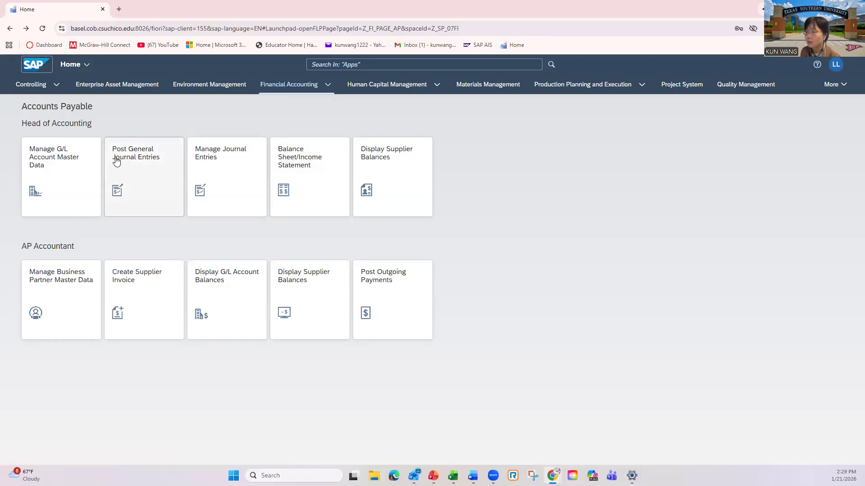
{"action": "left_click", "coordinate": [229, 180]}
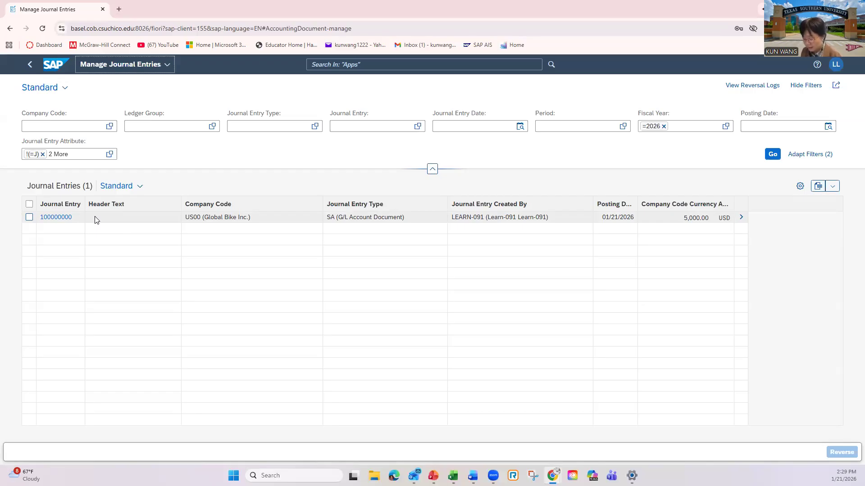
{"action": "left_click", "coordinate": [741, 219]}
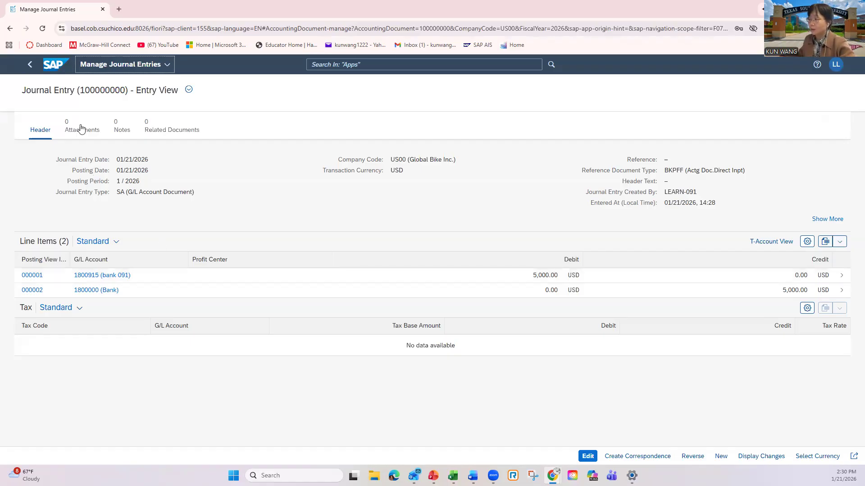
Go back to the journal entries list and reopen the posted entry through its journal entry number link.
{"action": "left_click", "coordinate": [29, 68]}
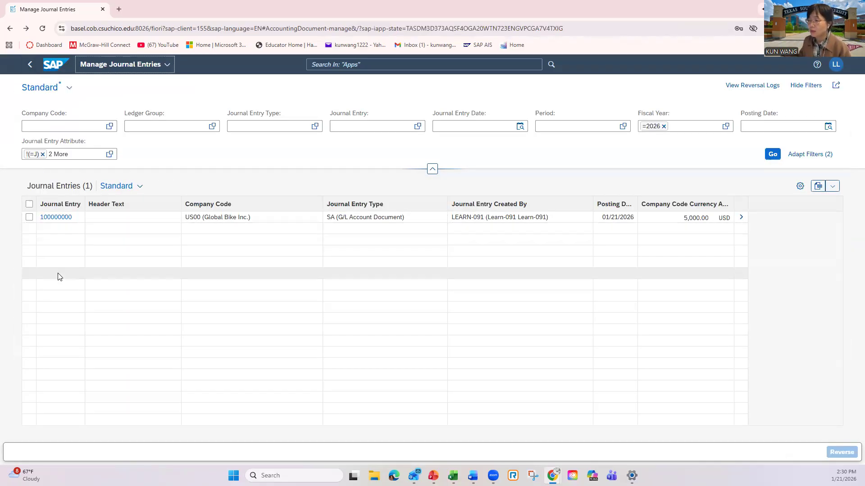
{"action": "left_click", "coordinate": [62, 221]}
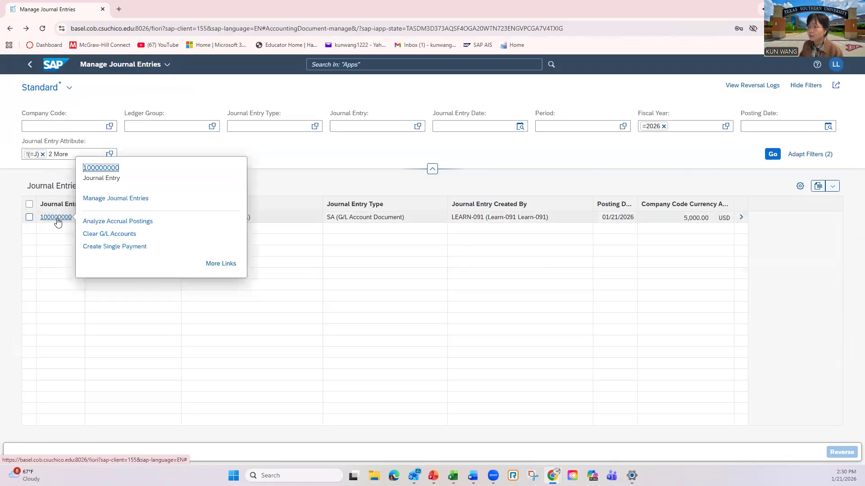
{"action": "left_click", "coordinate": [99, 200]}
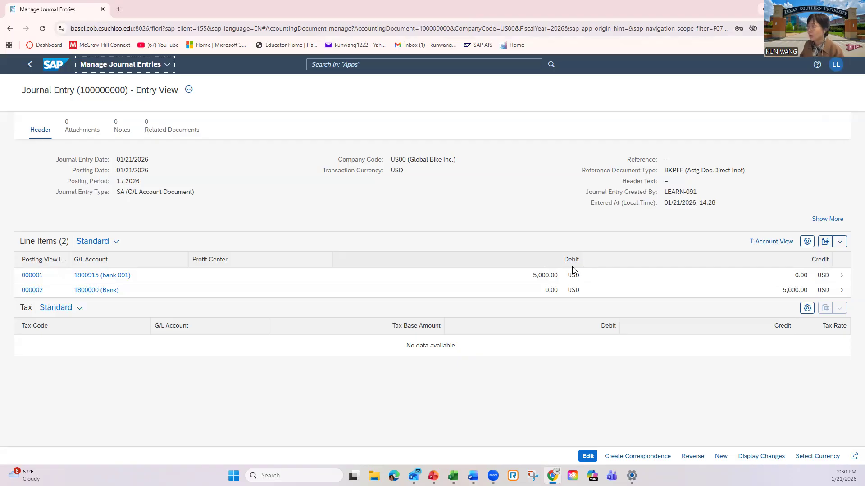
Put the posted journal entry in edit mode, examine the editable fields of its bank 091 debit line, and return to the entry.
{"action": "left_click", "coordinate": [588, 457]}
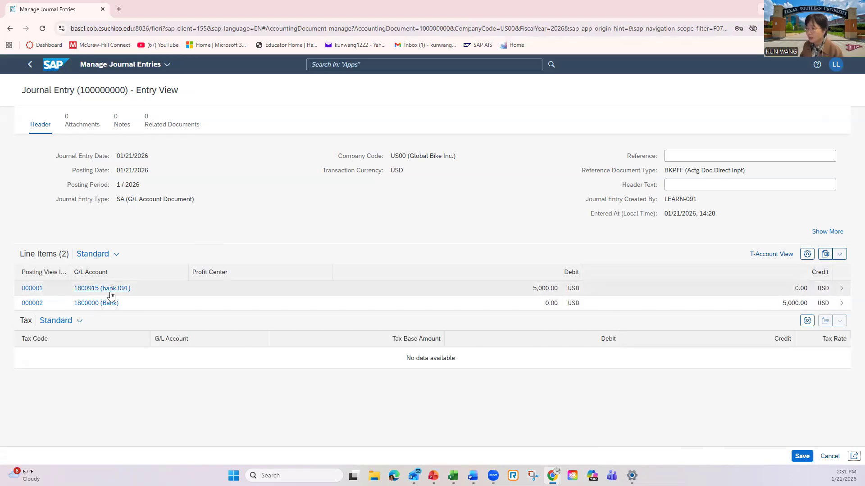
{"action": "left_click", "coordinate": [841, 290]}
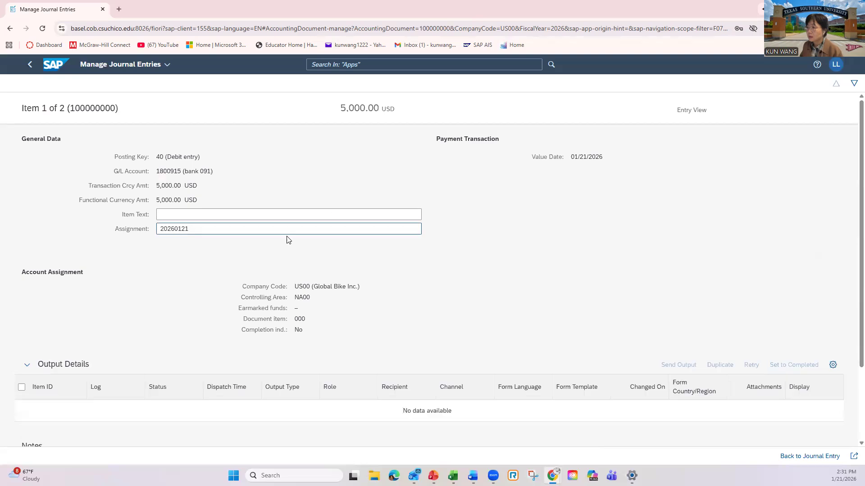
{"action": "scroll", "coordinate": [215, 297], "scroll_direction": "down", "scroll_amount": 3}
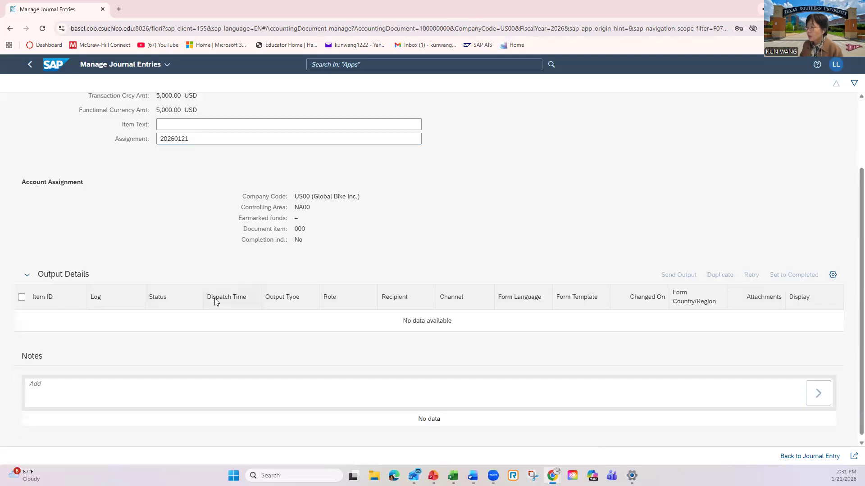
{"action": "scroll", "coordinate": [216, 304], "scroll_direction": "up", "scroll_amount": 3}
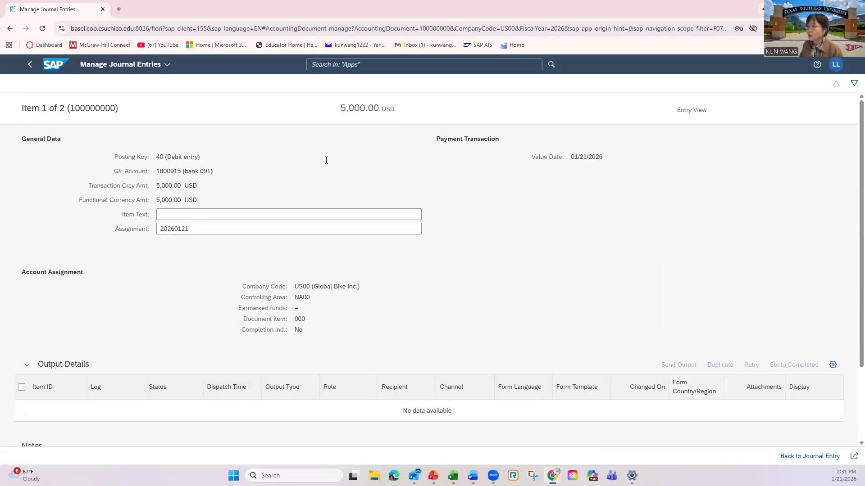
{"action": "left_click", "coordinate": [263, 215]}
{"action": "left_click", "coordinate": [30, 66]}
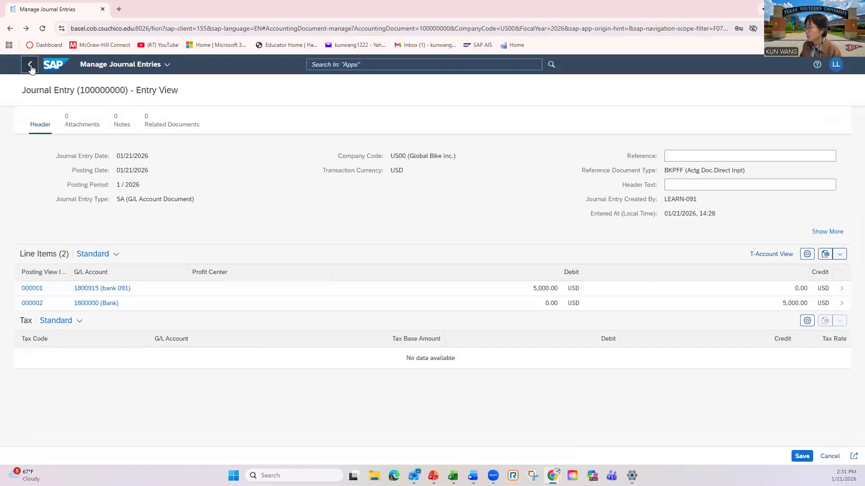
Examine the details of the Bank credit line item and return to the Accounts Payable page without saving changes.
{"action": "left_click", "coordinate": [841, 304]}
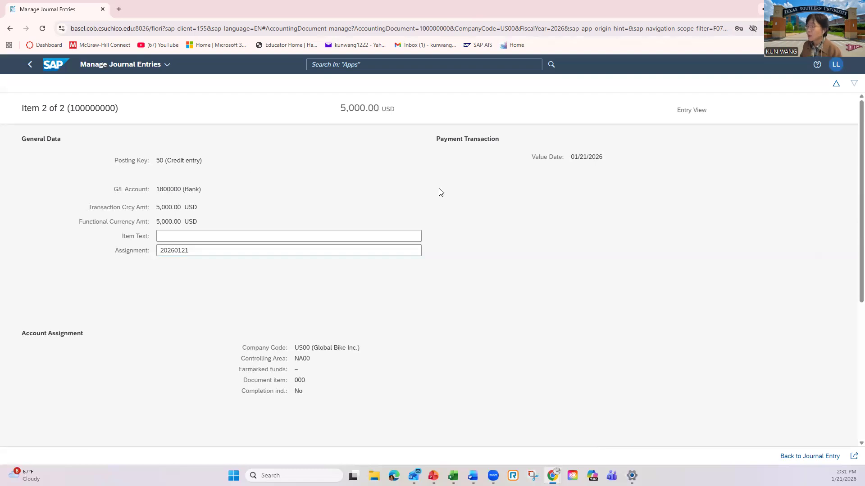
{"action": "left_click", "coordinate": [30, 65]}
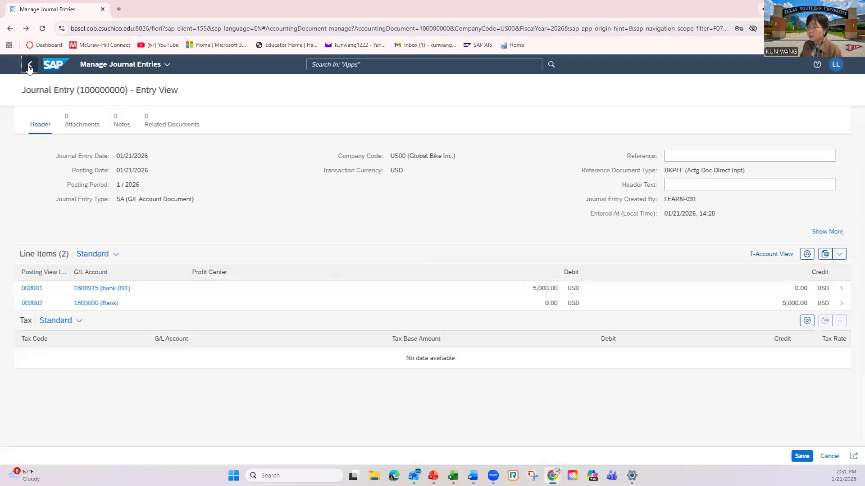
{"action": "left_click", "coordinate": [29, 67]}
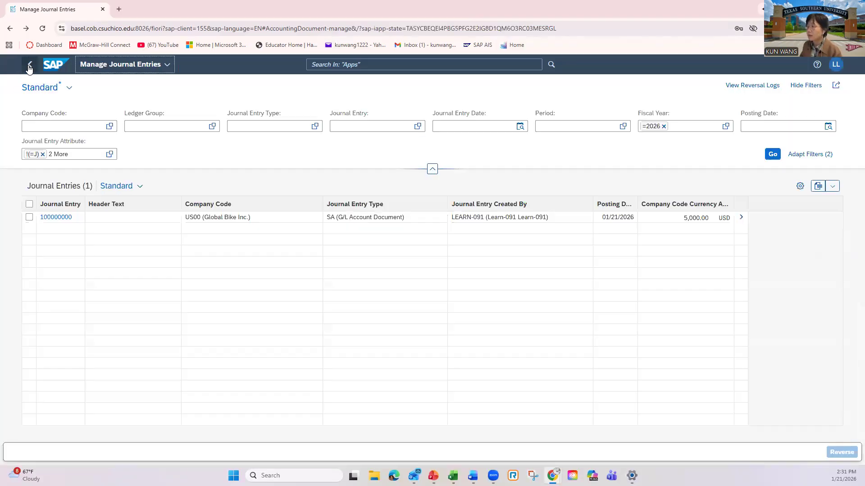
{"action": "left_click", "coordinate": [29, 66]}
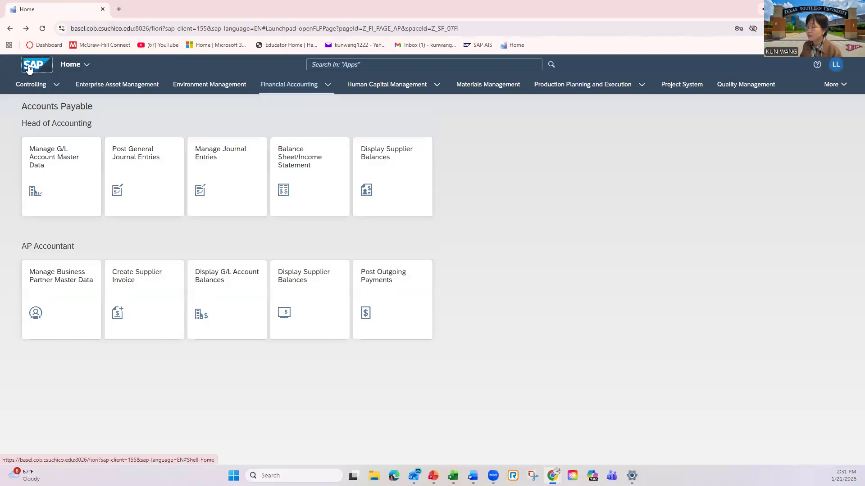